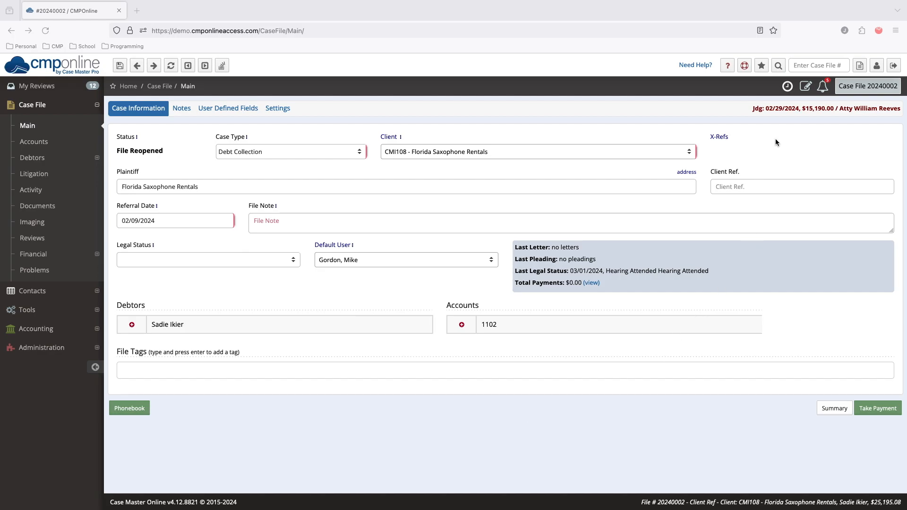
Start a new Debt Collection case file and highlight its status
{"action": "left_click", "coordinate": [863, 65]}
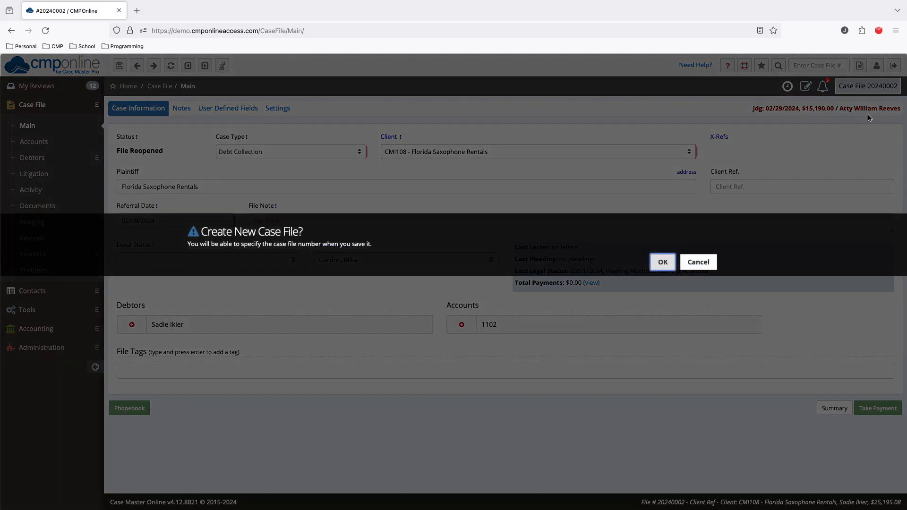
{"action": "left_click", "coordinate": [667, 265]}
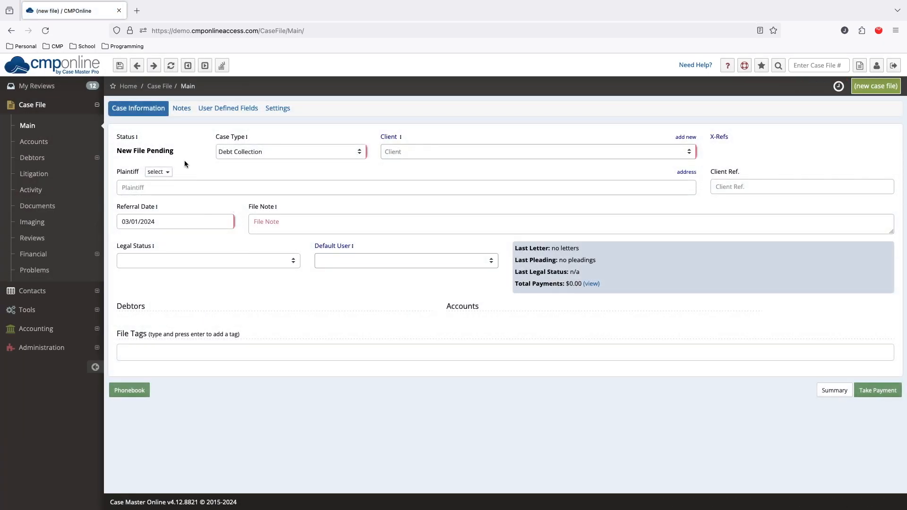
{"action": "left_click_drag", "start_coordinate": [174, 151], "coordinate": [116, 150]}
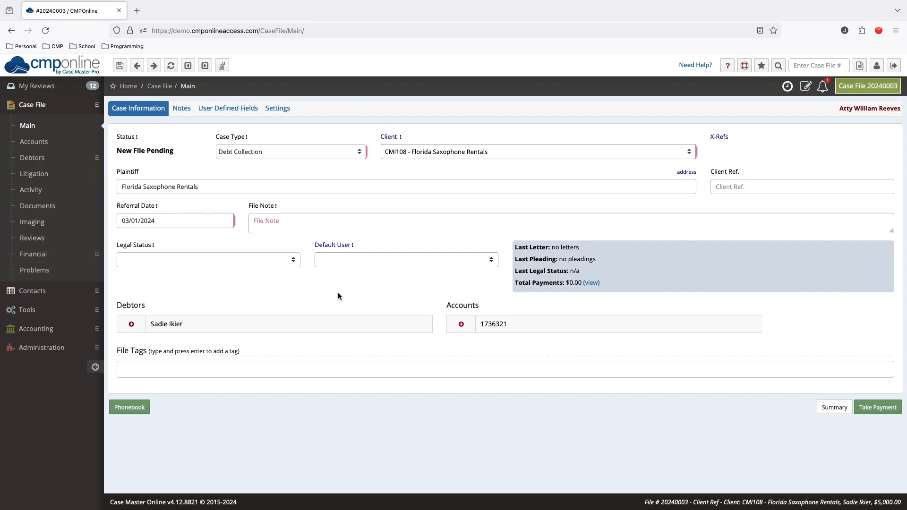
Review the debtor and account details of the pending case file, collapsing both sections when done
{"action": "left_click", "coordinate": [161, 324]}
{"action": "left_click", "coordinate": [471, 324]}
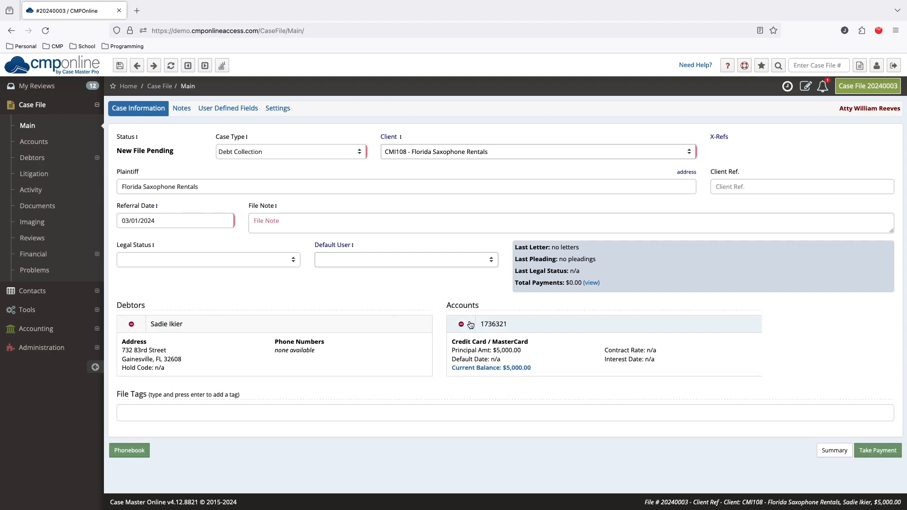
{"action": "left_click", "coordinate": [471, 324]}
{"action": "left_click", "coordinate": [132, 324]}
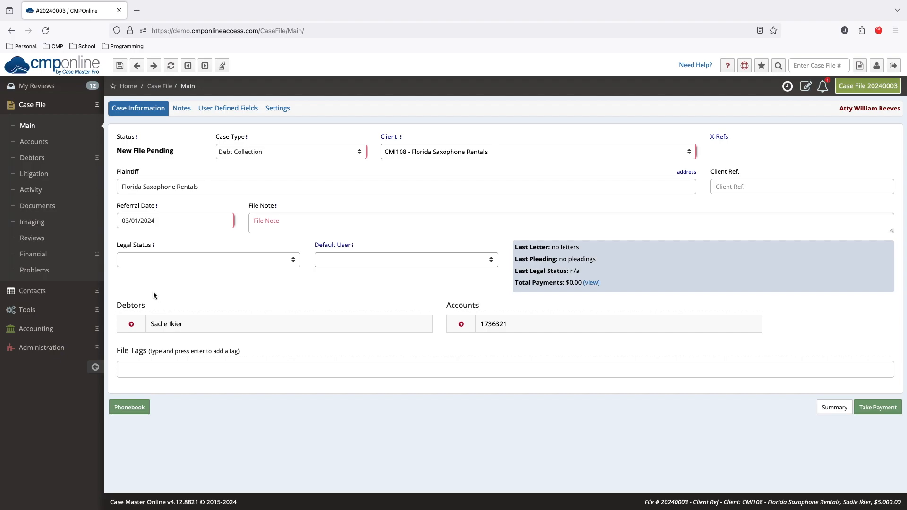
Run the problem check on the pending case file and highlight the listed problem
{"action": "left_click", "coordinate": [80, 273]}
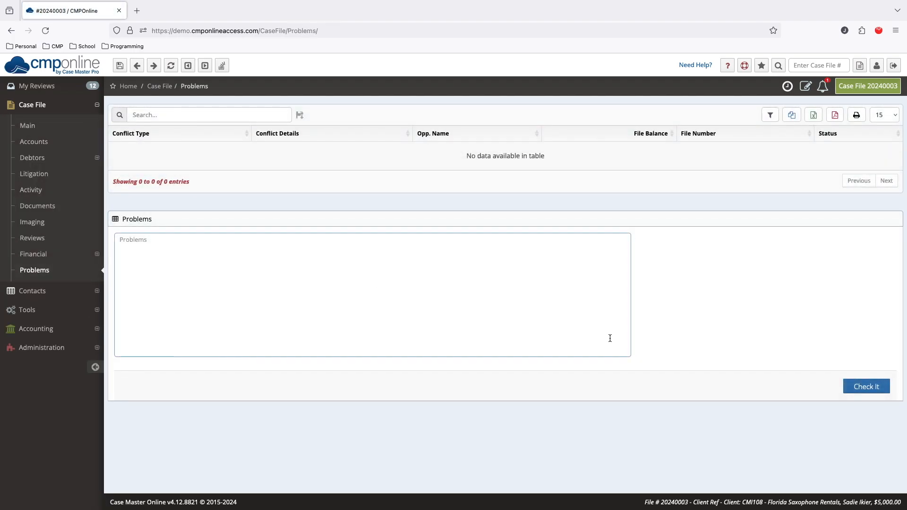
{"action": "left_click", "coordinate": [853, 388]}
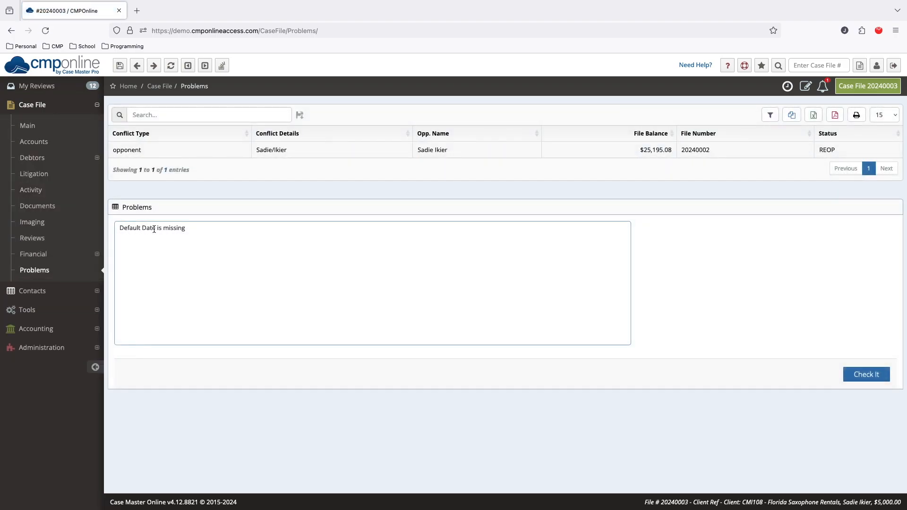
{"action": "left_click_drag", "start_coordinate": [189, 228], "coordinate": [120, 228]}
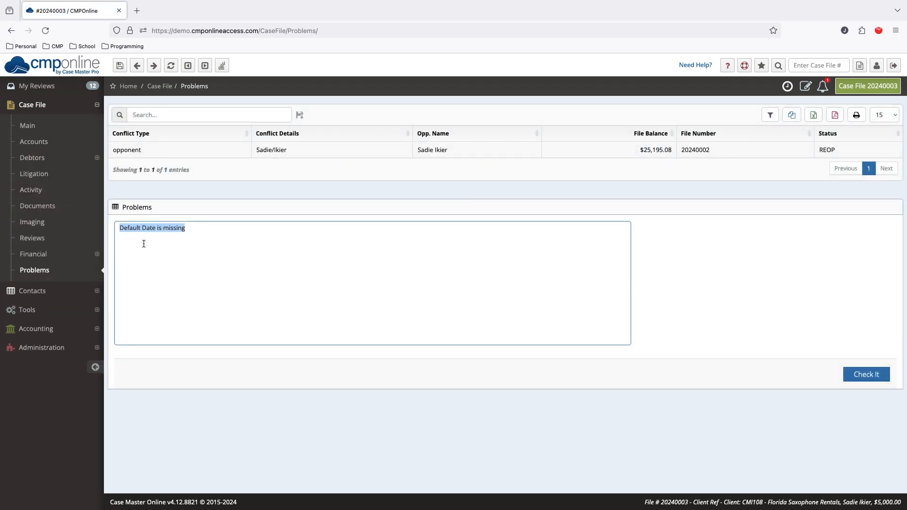
Set the Default Date of the credit card account to 01/01/2024 and save the account
{"action": "left_click", "coordinate": [50, 142]}
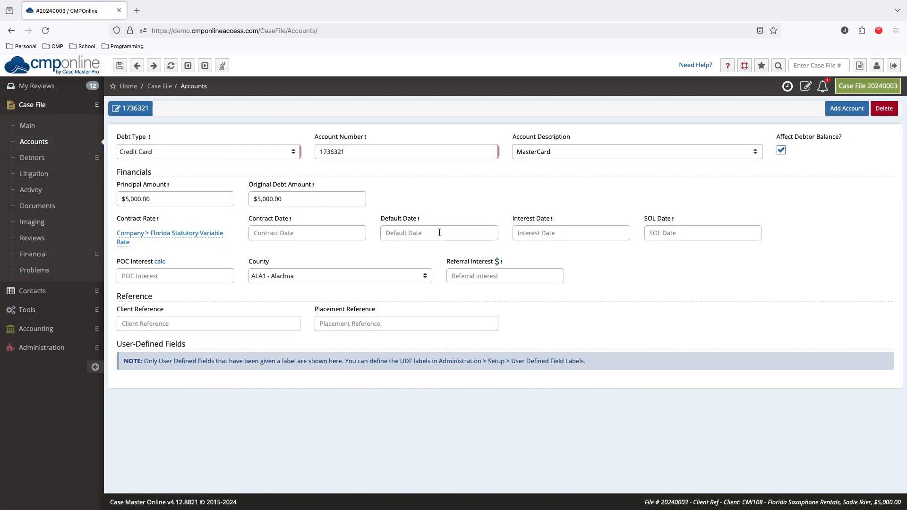
{"action": "left_click", "coordinate": [439, 232]}
{"action": "type", "text": "1/1/24"}
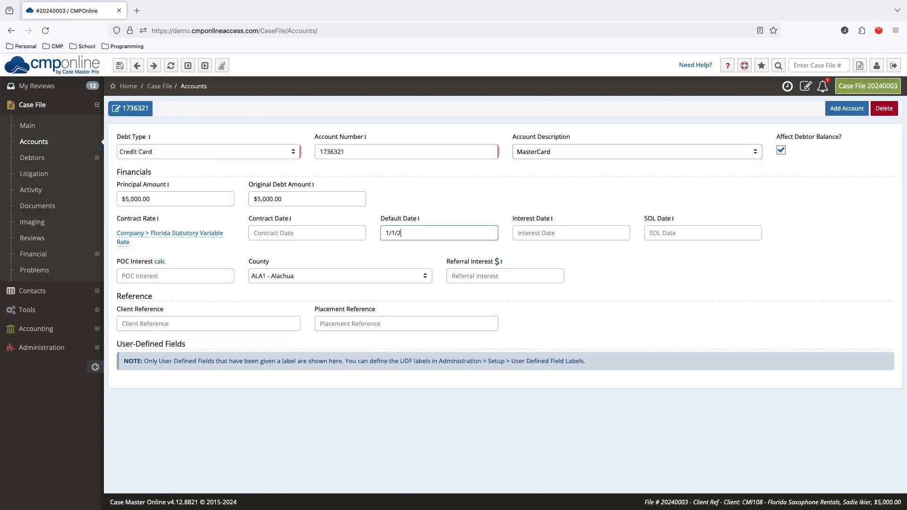
{"action": "key", "text": "Tab"}
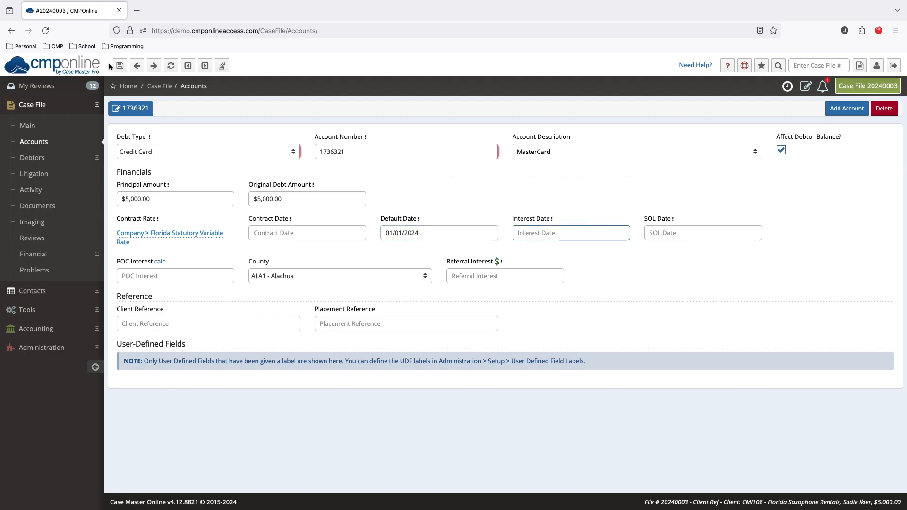
{"action": "left_click", "coordinate": [119, 67]}
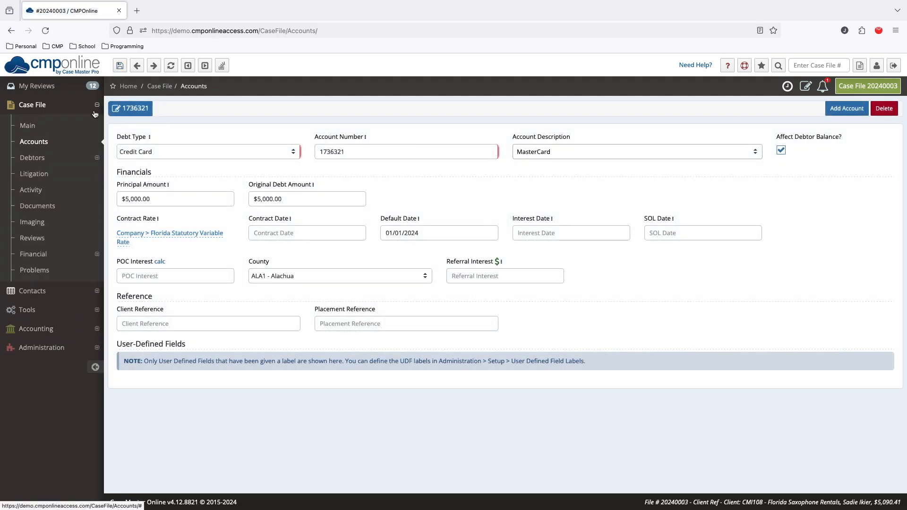
Perform the Open File operation on the pending case file and highlight its status
{"action": "left_click", "coordinate": [27, 125]}
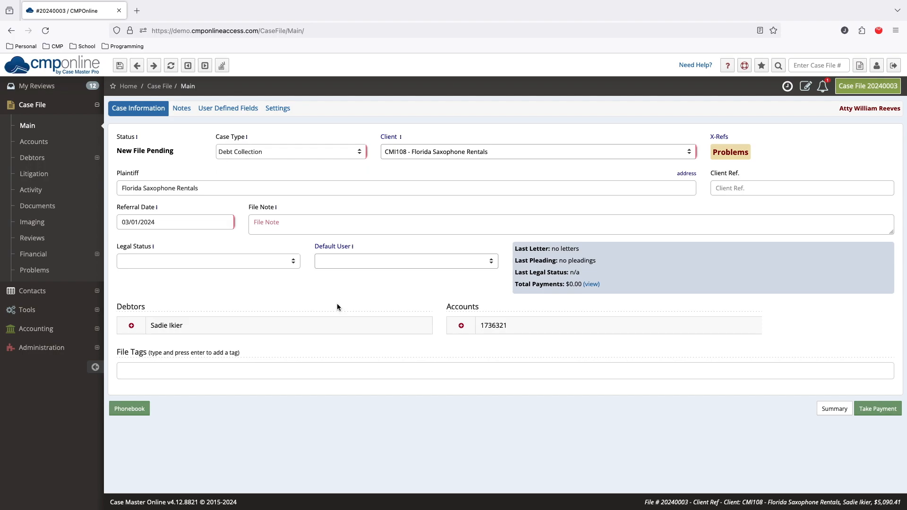
{"action": "left_click", "coordinate": [277, 109]}
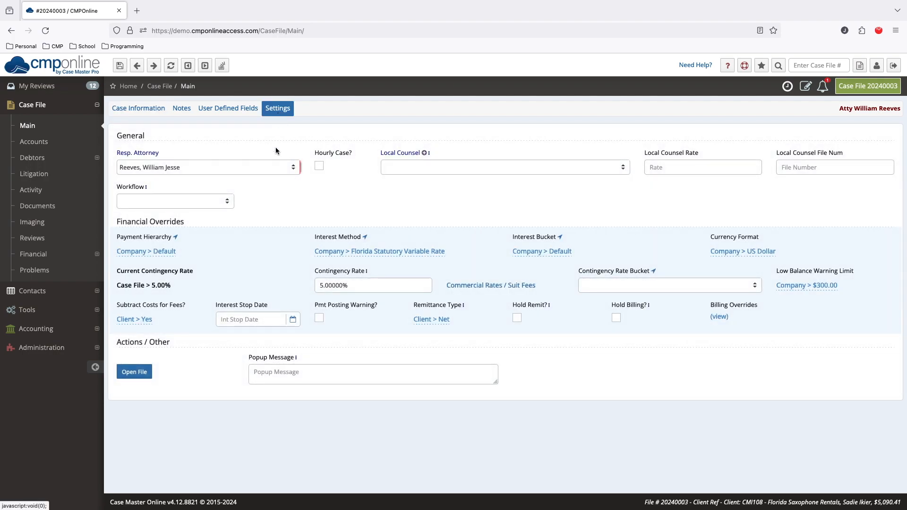
{"action": "left_click", "coordinate": [134, 371]}
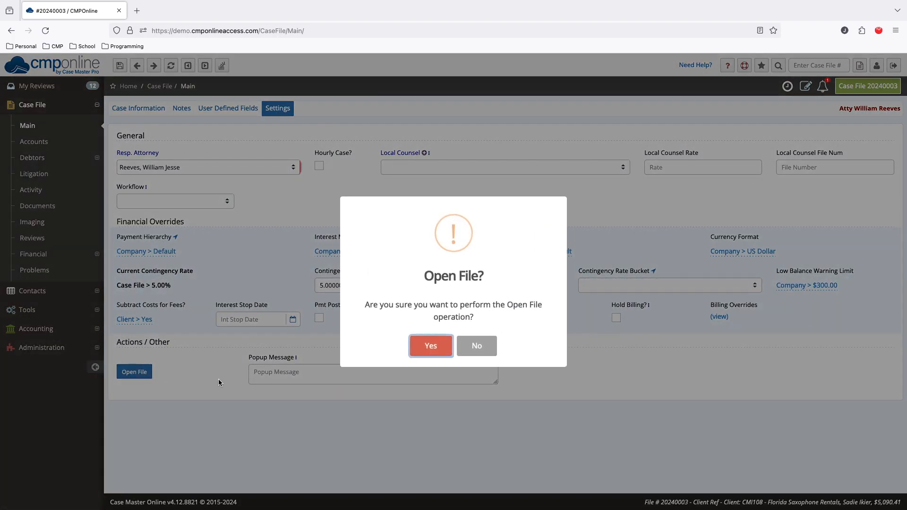
{"action": "left_click", "coordinate": [445, 342]}
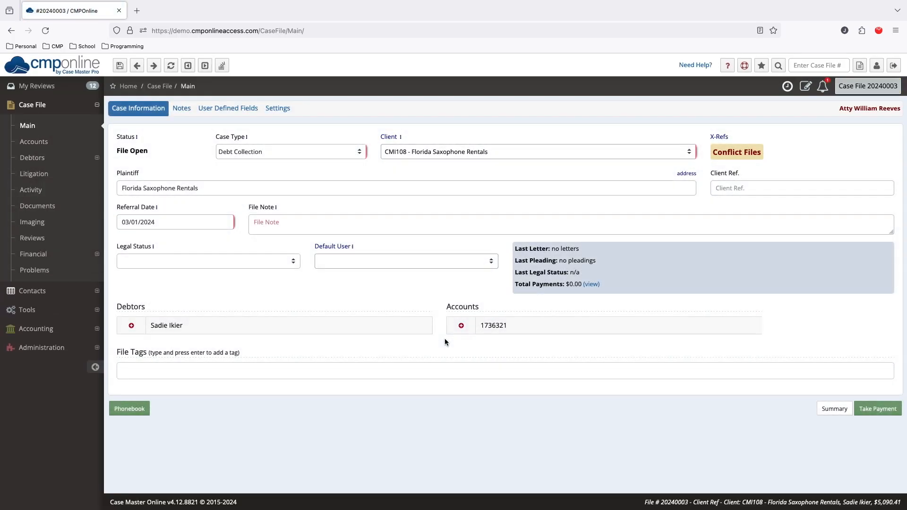
{"action": "left_click_drag", "start_coordinate": [151, 152], "coordinate": [115, 154]}
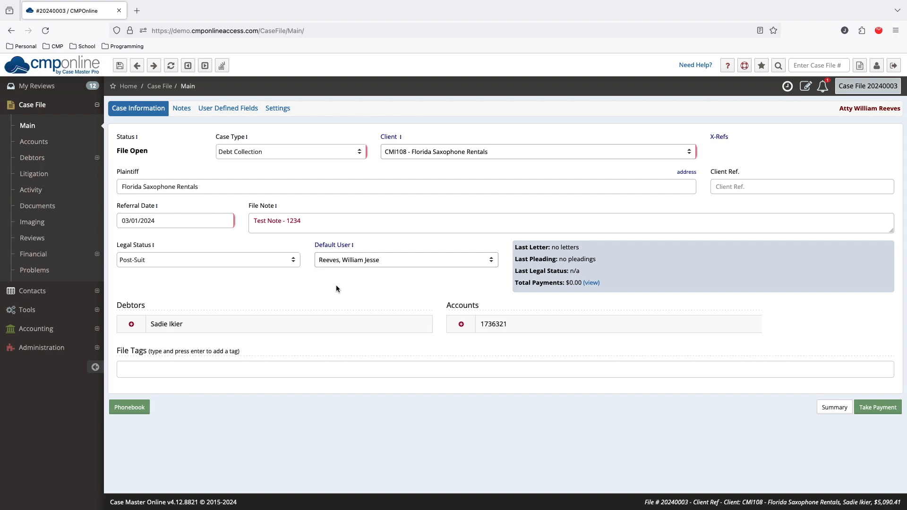
Close the case file with the closing reason "Opponent cannot be located" and highlight its status
{"action": "left_click", "coordinate": [287, 113]}
{"action": "left_click", "coordinate": [301, 375]}
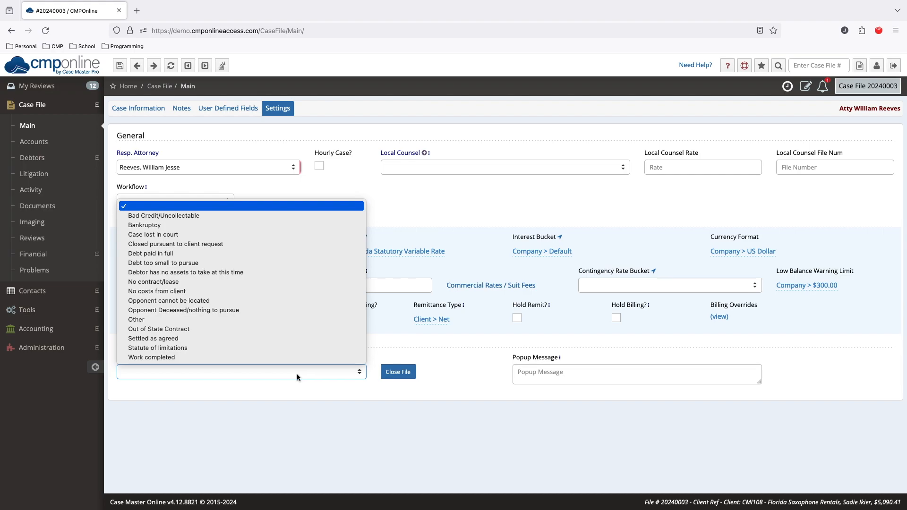
{"action": "left_click", "coordinate": [191, 300]}
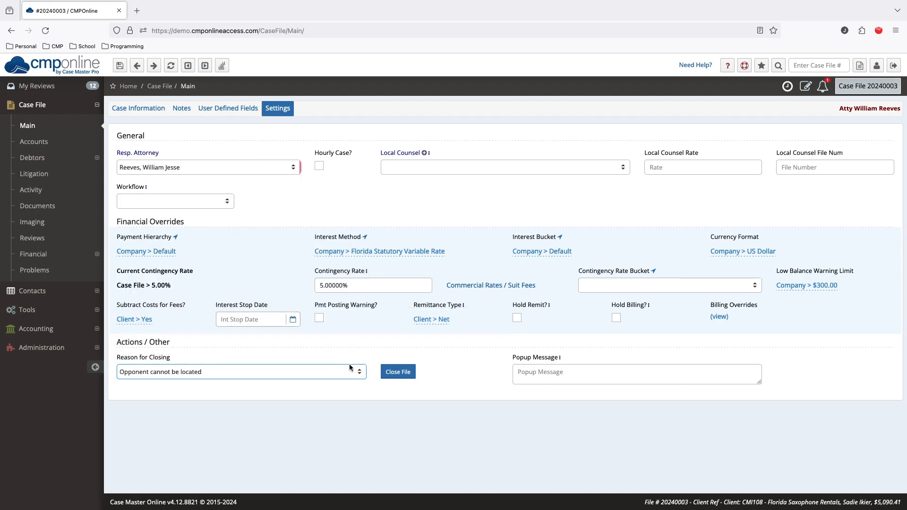
{"action": "left_click", "coordinate": [402, 372]}
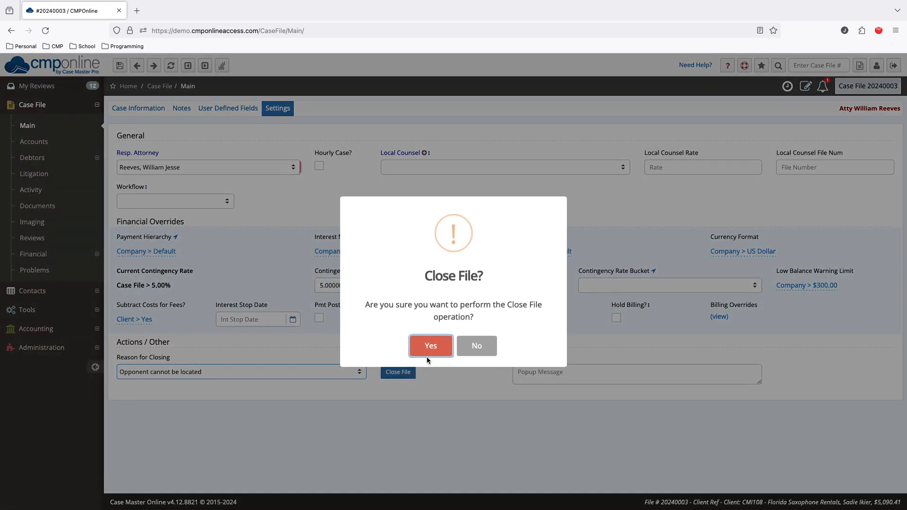
{"action": "left_click", "coordinate": [445, 342]}
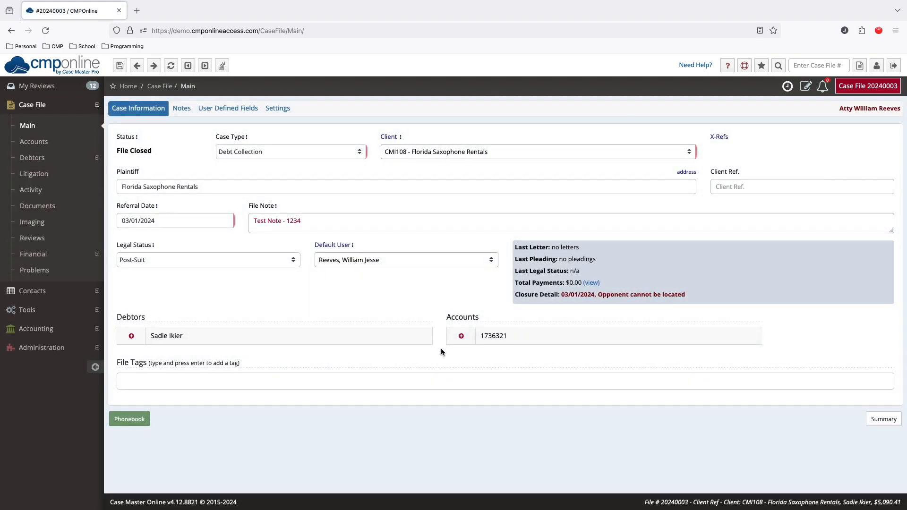
{"action": "left_click_drag", "start_coordinate": [154, 152], "coordinate": [117, 152]}
{"action": "left_click", "coordinate": [181, 169]}
Reopen the closed case file, dismiss the event log, and highlight the file's status
{"action": "left_click", "coordinate": [271, 112]}
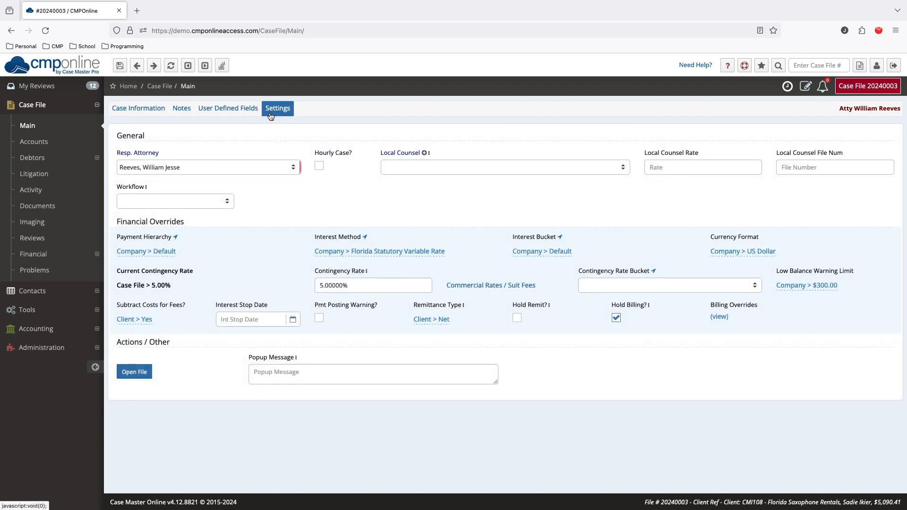
{"action": "left_click", "coordinate": [142, 374]}
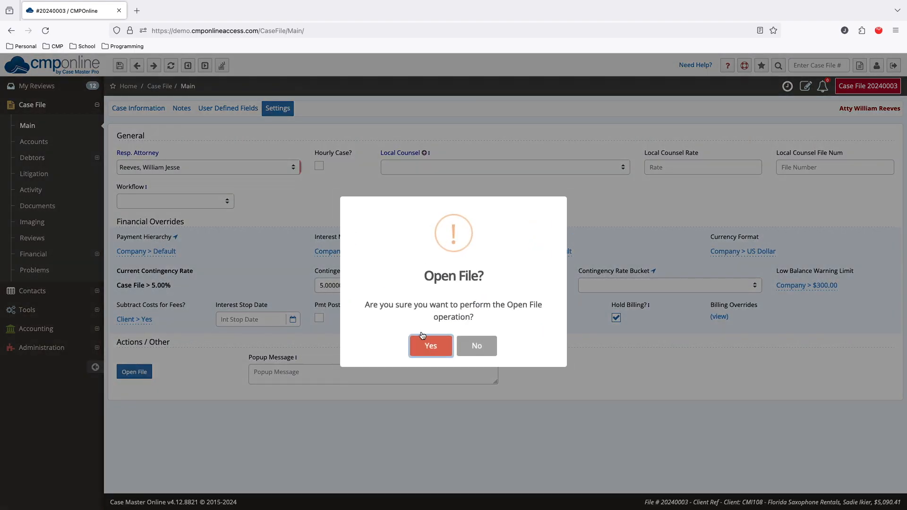
{"action": "left_click", "coordinate": [426, 343]}
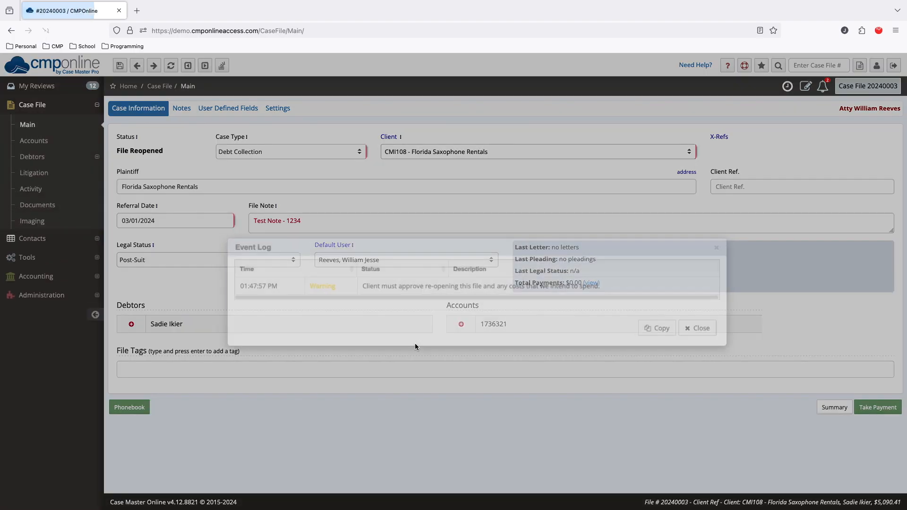
{"action": "left_click", "coordinate": [684, 325]}
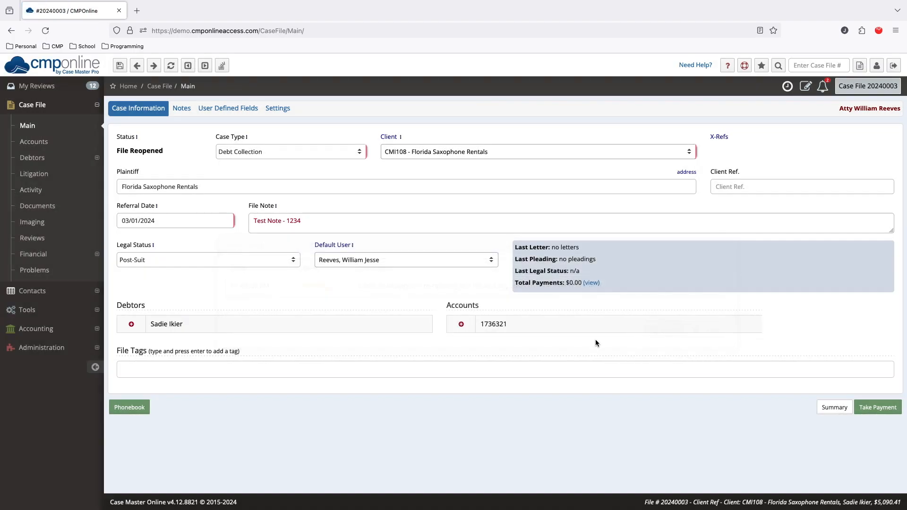
{"action": "left_click_drag", "start_coordinate": [168, 150], "coordinate": [116, 151]}
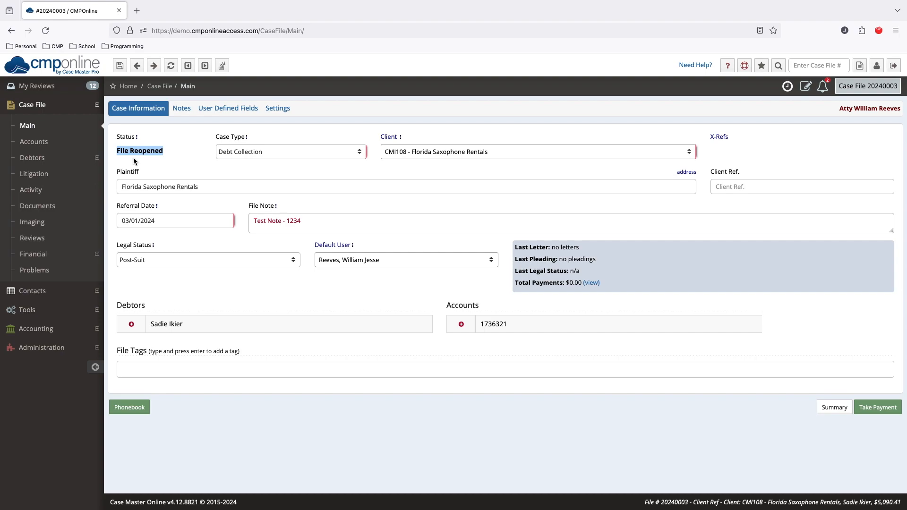
{"action": "left_click", "coordinate": [134, 161]}
Add a $10.00 check to the case file with transaction type Attorney Fees and transaction code Misc, and save it
{"action": "left_click", "coordinate": [91, 255]}
{"action": "left_click", "coordinate": [85, 301]}
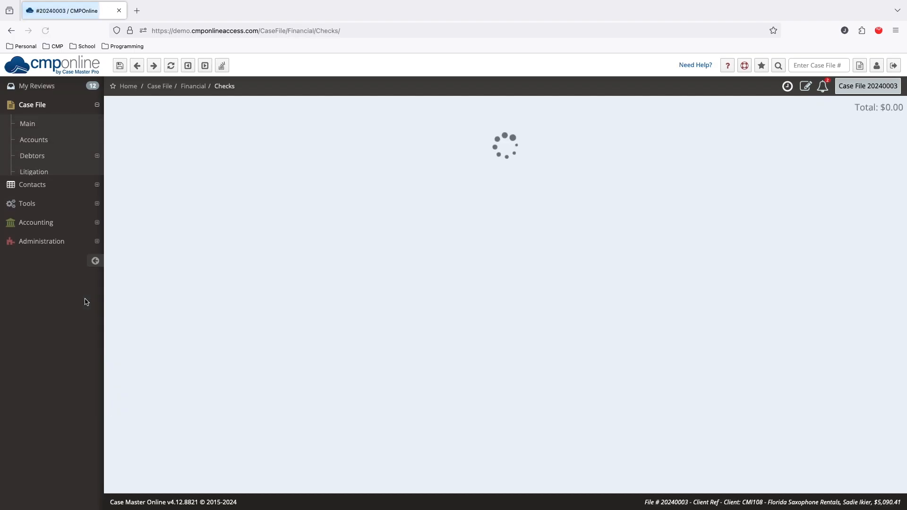
{"action": "left_click", "coordinate": [827, 215]}
{"action": "left_click", "coordinate": [312, 209]}
{"action": "left_click", "coordinate": [324, 218]}
{"action": "left_click", "coordinate": [399, 209]}
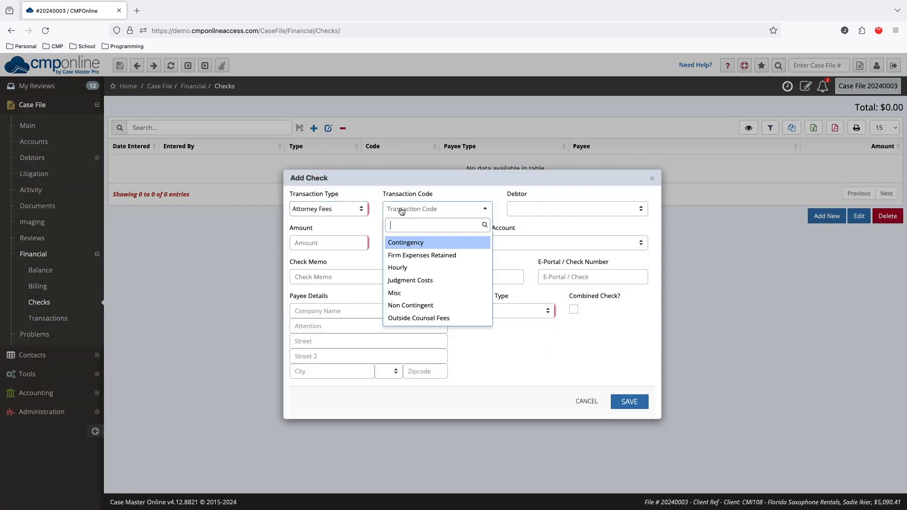
{"action": "left_click", "coordinate": [405, 291]}
{"action": "left_click", "coordinate": [311, 240]}
{"action": "type", "text": "10"}
{"action": "key", "text": "Tab"}
{"action": "left_click", "coordinate": [628, 402]}
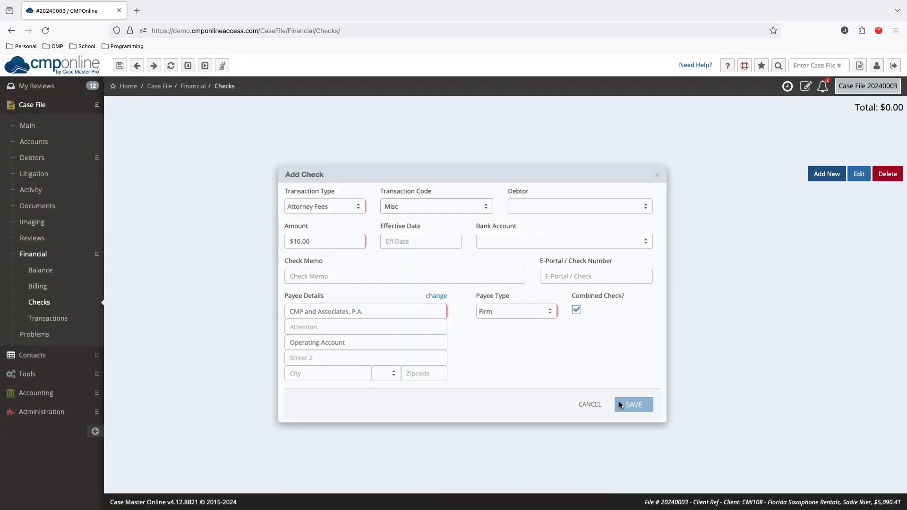
Perform the Close File operation on the case file with the closing reason "Settled as agreed"
{"action": "left_click", "coordinate": [66, 133]}
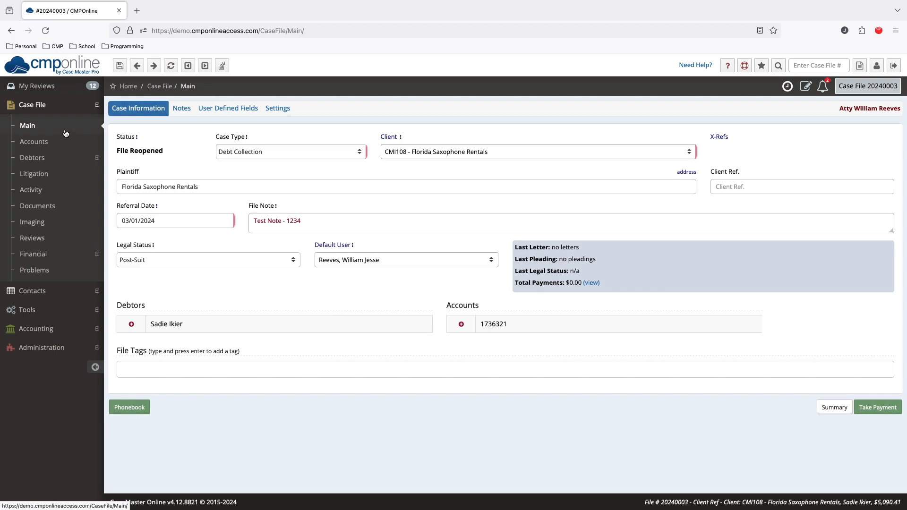
{"action": "left_click", "coordinate": [290, 110]}
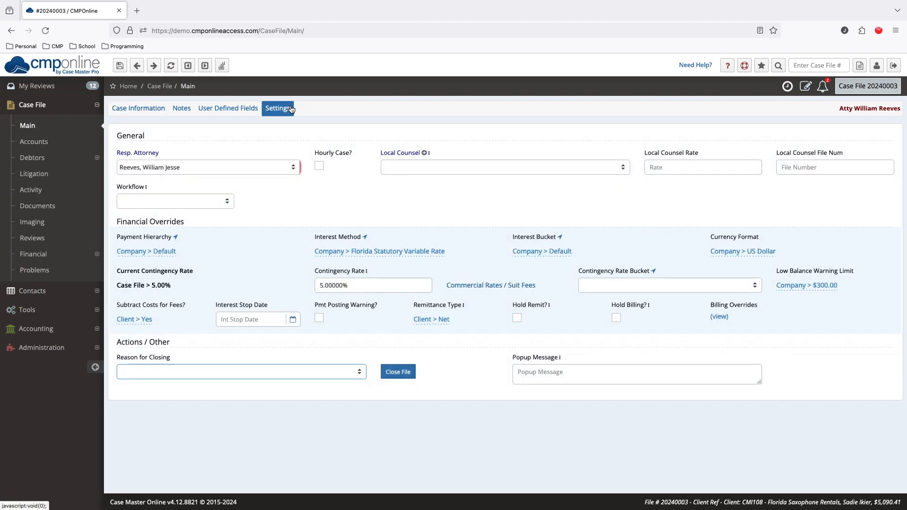
{"action": "left_click", "coordinate": [334, 371]}
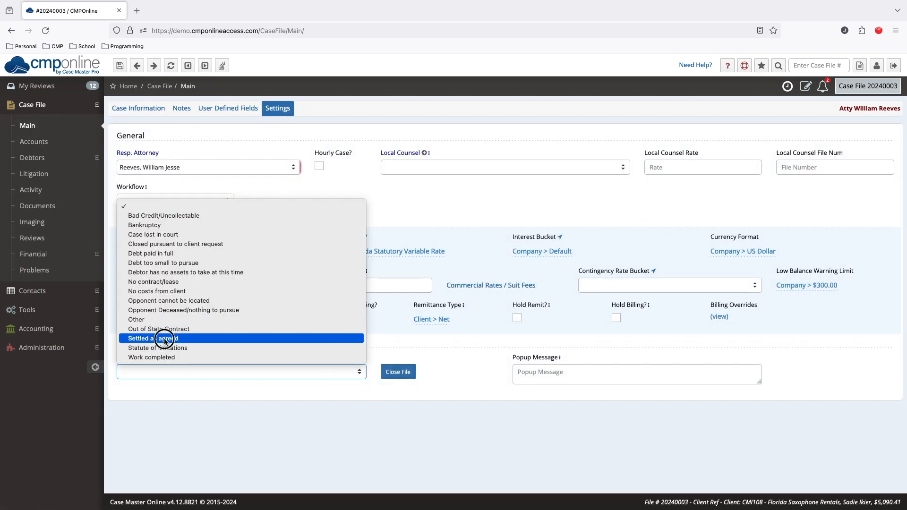
{"action": "left_click", "coordinate": [163, 338]}
{"action": "left_click", "coordinate": [409, 374]}
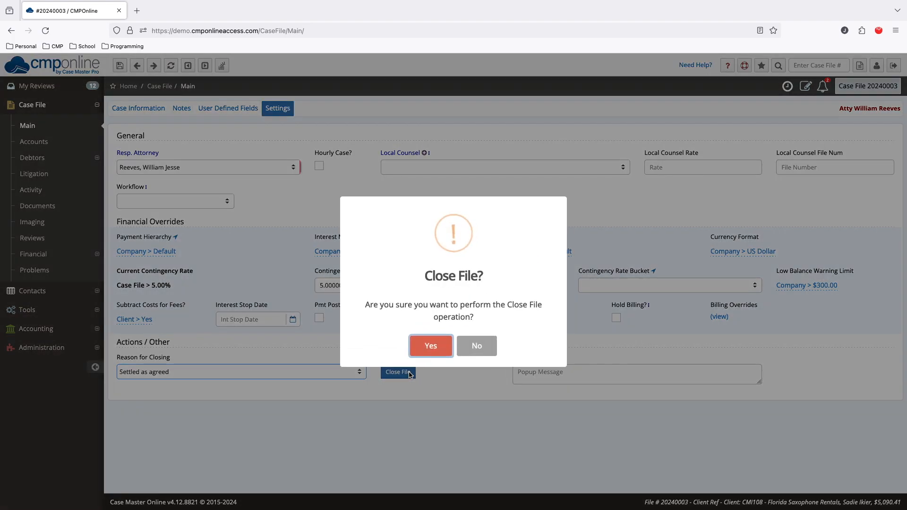
{"action": "left_click", "coordinate": [435, 345]}
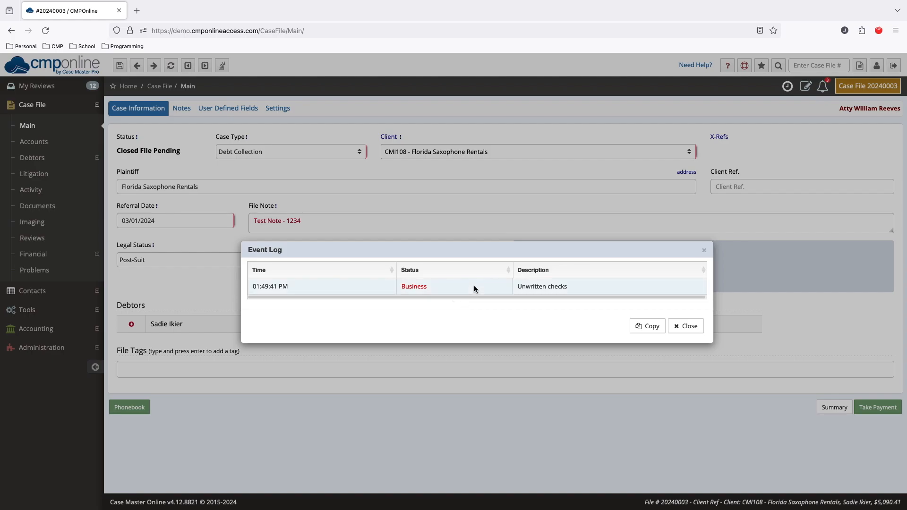
Highlight the event log entry's description, dismiss the log, and highlight the case file's status
{"action": "left_click_drag", "start_coordinate": [570, 287], "coordinate": [517, 286]}
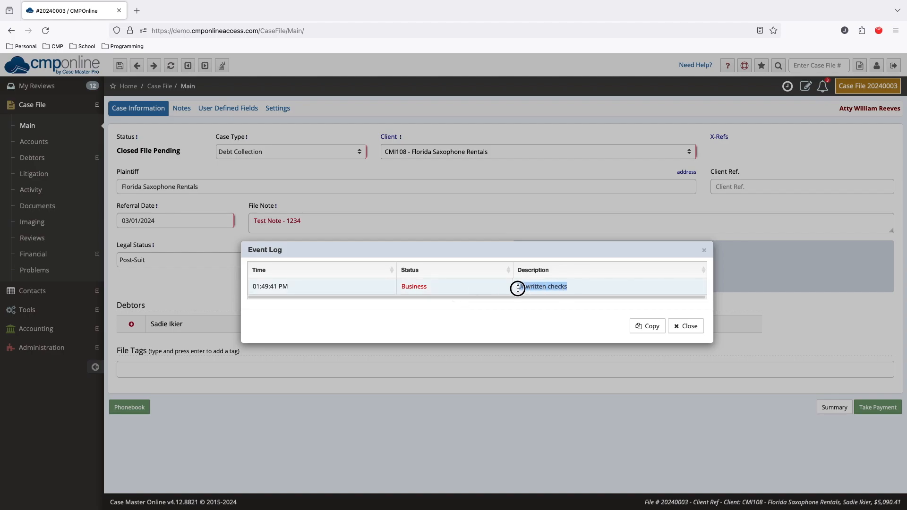
{"action": "left_click", "coordinate": [686, 325]}
{"action": "left_click_drag", "start_coordinate": [181, 150], "coordinate": [117, 151]}
Delete the unwritten check from the case file's financial checks and confirm the deletion
{"action": "left_click", "coordinate": [33, 254]}
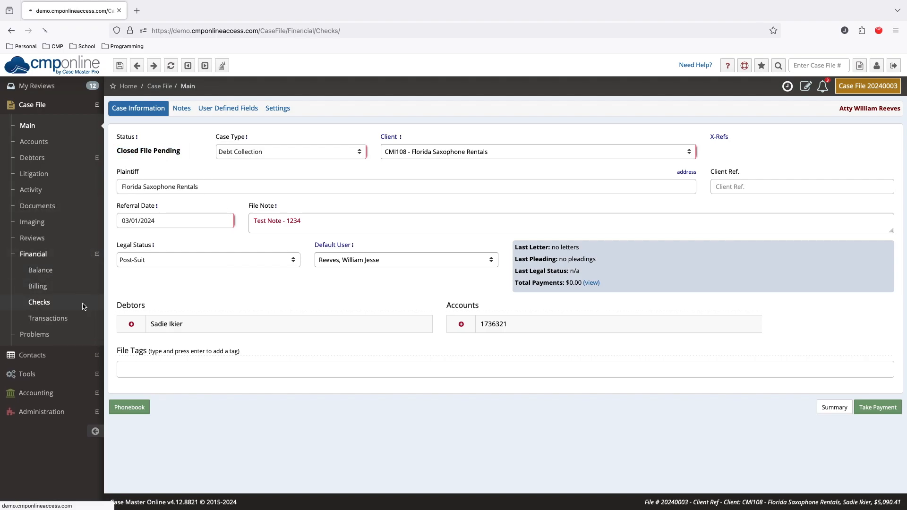
{"action": "left_click", "coordinate": [39, 302]}
{"action": "left_click", "coordinate": [761, 160]}
{"action": "left_click", "coordinate": [887, 203]}
{"action": "left_click", "coordinate": [662, 262]}
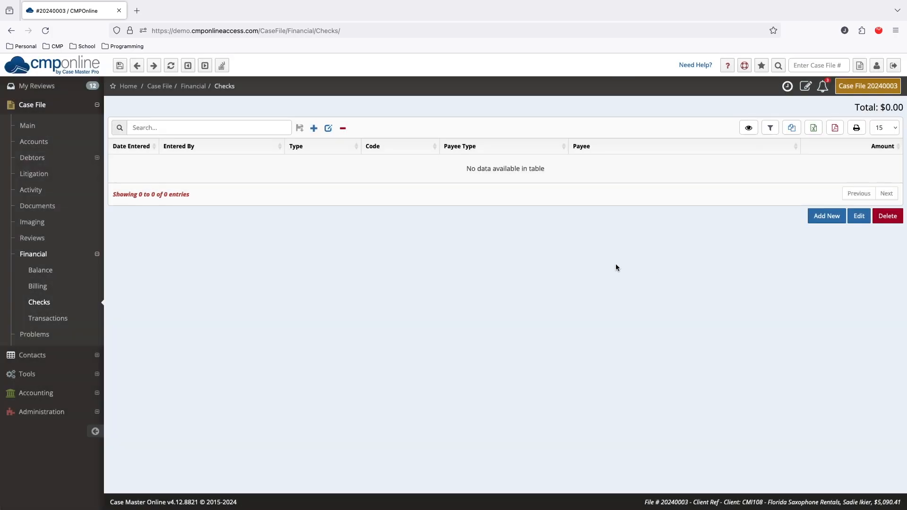
Close the case file with the closing reason "Settled as agreed" and highlight its status on the main screen
{"action": "left_click", "coordinate": [28, 125]}
{"action": "left_click", "coordinate": [288, 110]}
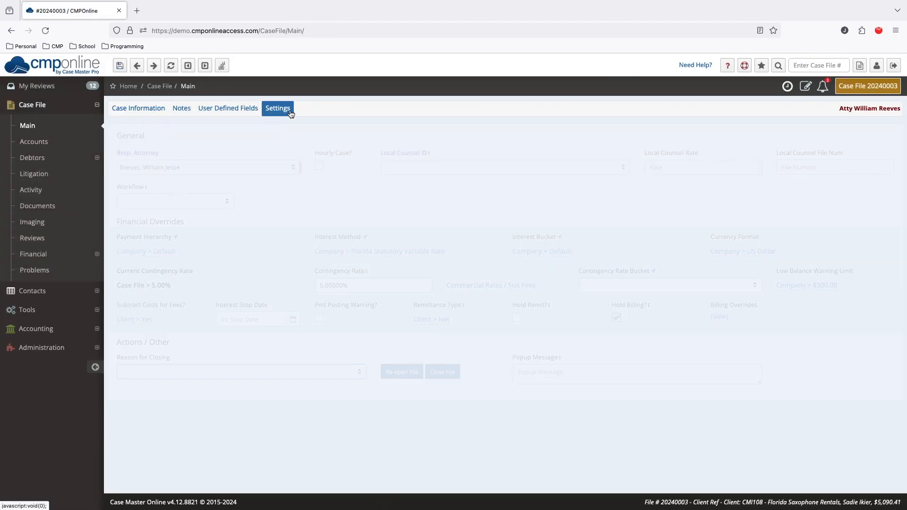
{"action": "left_click", "coordinate": [323, 372]}
{"action": "left_click", "coordinate": [319, 346]}
{"action": "left_click", "coordinate": [435, 378]}
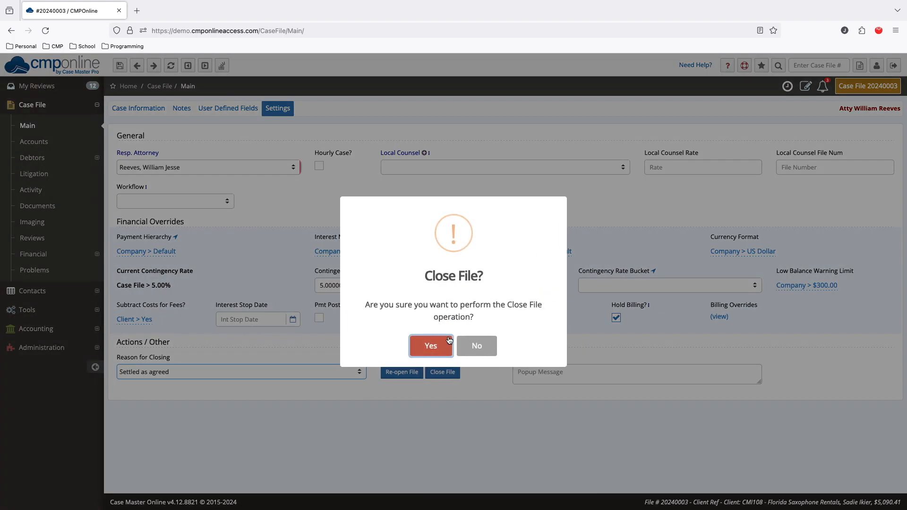
{"action": "left_click", "coordinate": [443, 348]}
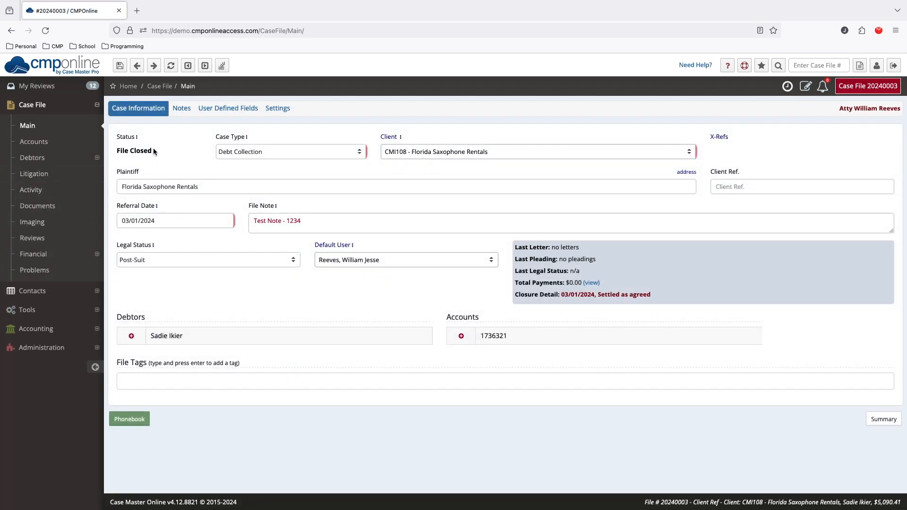
{"action": "left_click_drag", "start_coordinate": [154, 151], "coordinate": [114, 151]}
Start a new custom report among the User Reports in Custom Reporting
{"action": "left_click", "coordinate": [64, 310]}
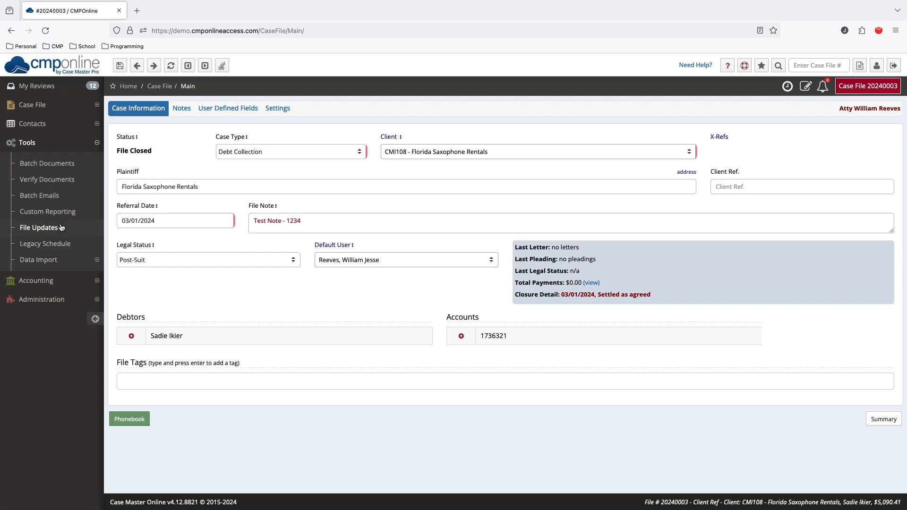
{"action": "left_click", "coordinate": [58, 212]}
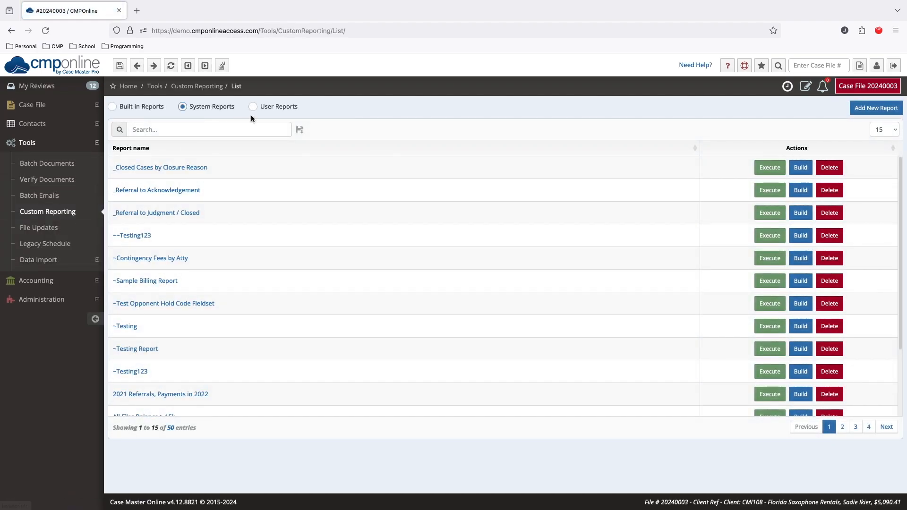
{"action": "left_click", "coordinate": [254, 108]}
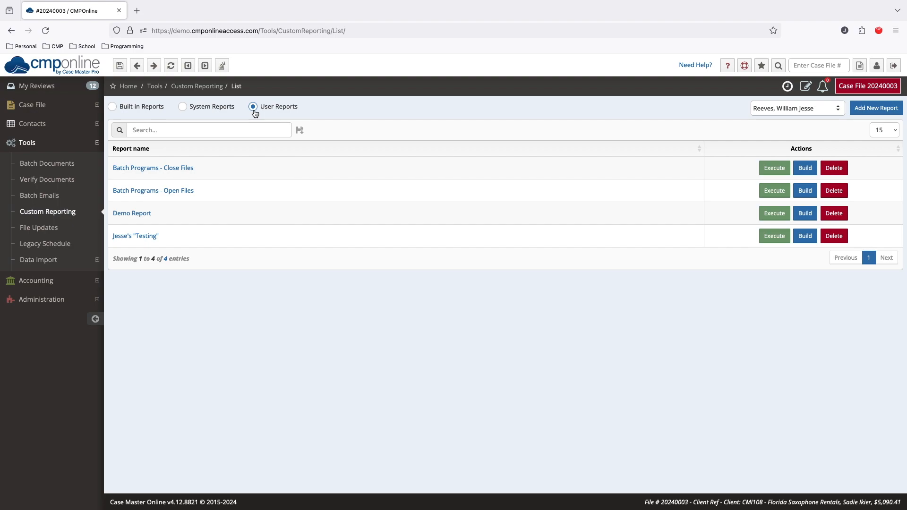
{"action": "left_click", "coordinate": [874, 114]}
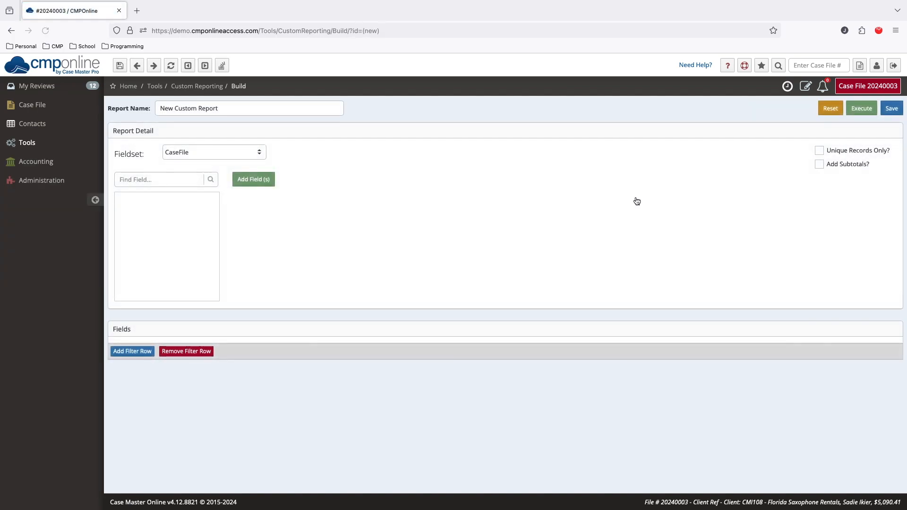
Name the new custom report "Closed File Pending Files"
{"action": "triple_click", "coordinate": [219, 110]}
{"action": "type", "text": "Closed"}
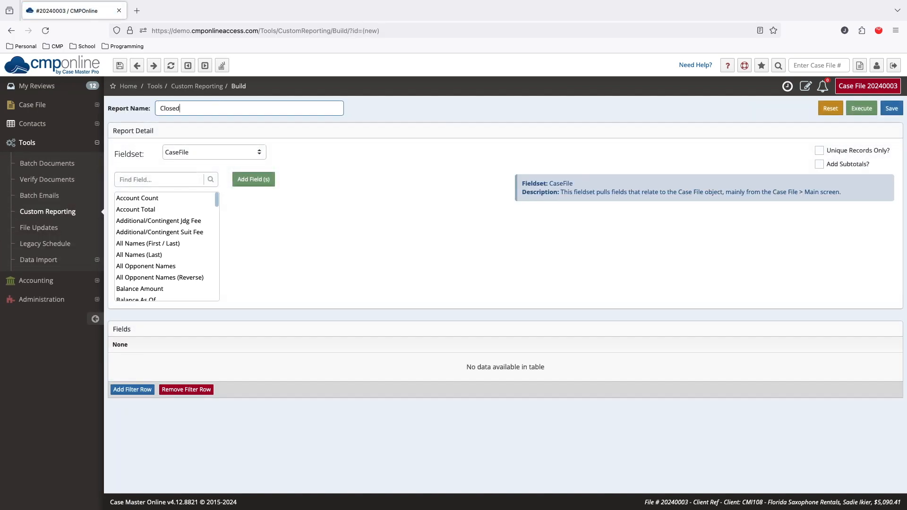
{"action": "key", "text": "Caps_Lock"}
{"action": "type", "text": "F"}
{"action": "key", "text": "Caps_Lock"}
{"action": "type", "text": "ile "}
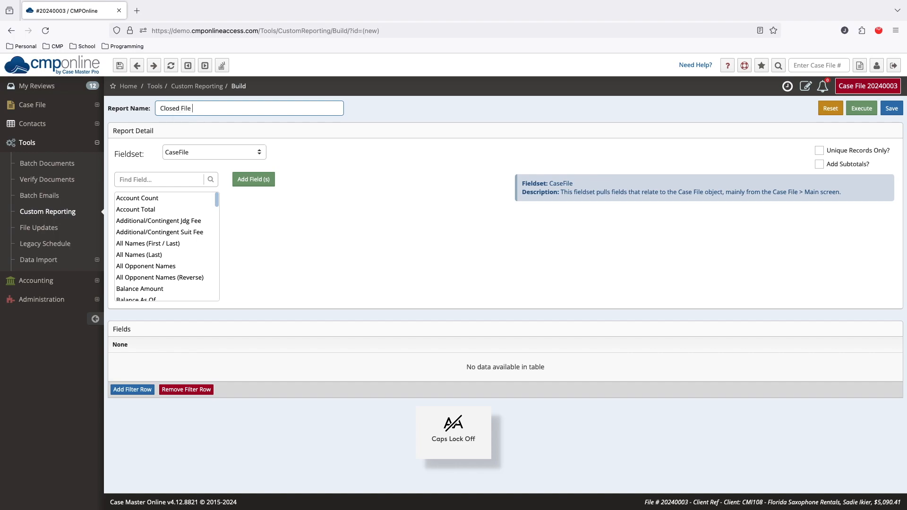
{"action": "type", "text": "Pending Files"}
Add the Status Code, File Number and All Opponent Names fields from the CaseFile fieldset to the report
{"action": "left_click", "coordinate": [188, 179]}
{"action": "type", "text": "stat"}
{"action": "double_click", "coordinate": [166, 231]}
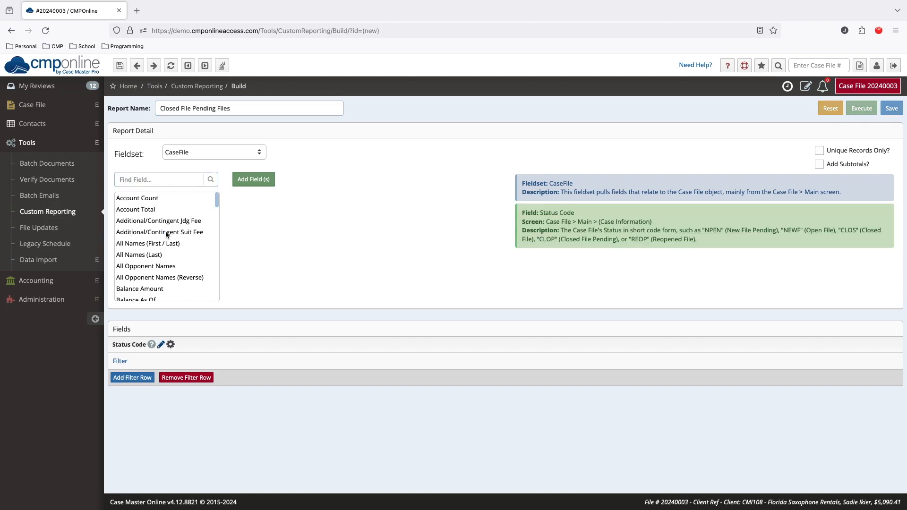
{"action": "type", "text": "file"}
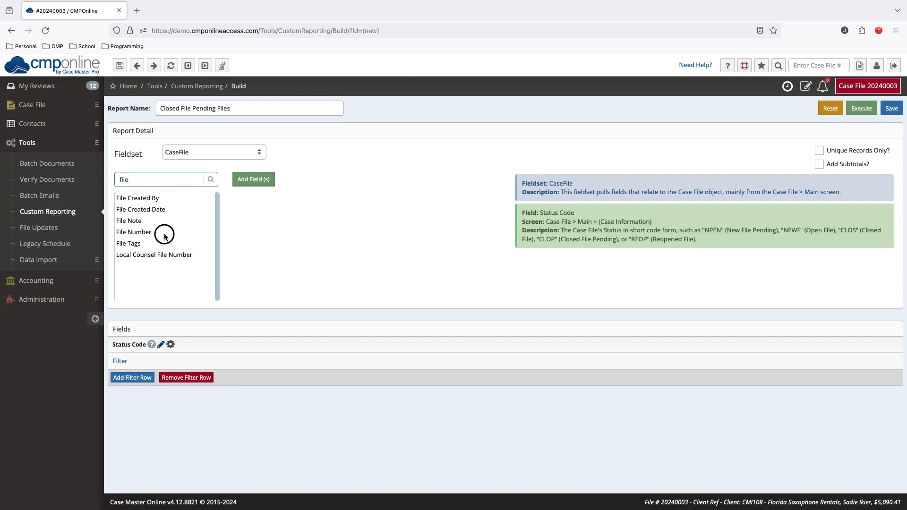
{"action": "double_click", "coordinate": [164, 234]}
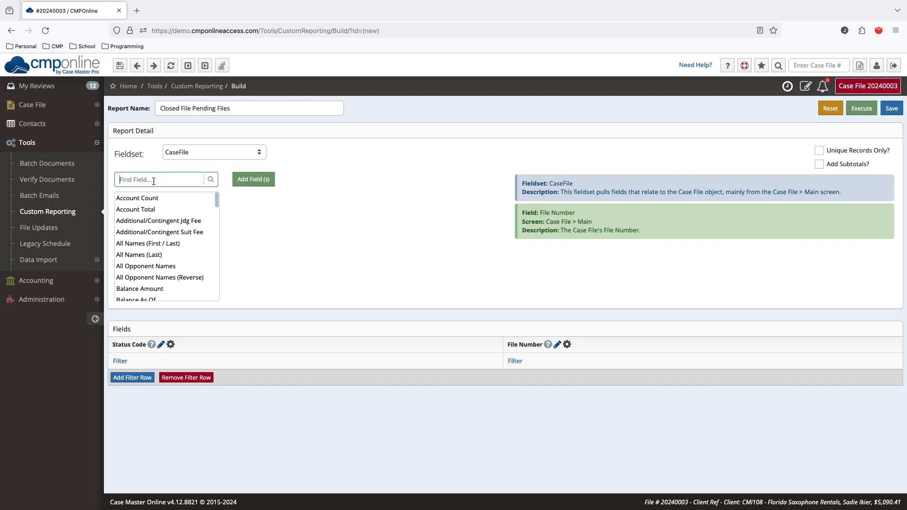
{"action": "type", "text": "oppo"}
{"action": "double_click", "coordinate": [166, 198]}
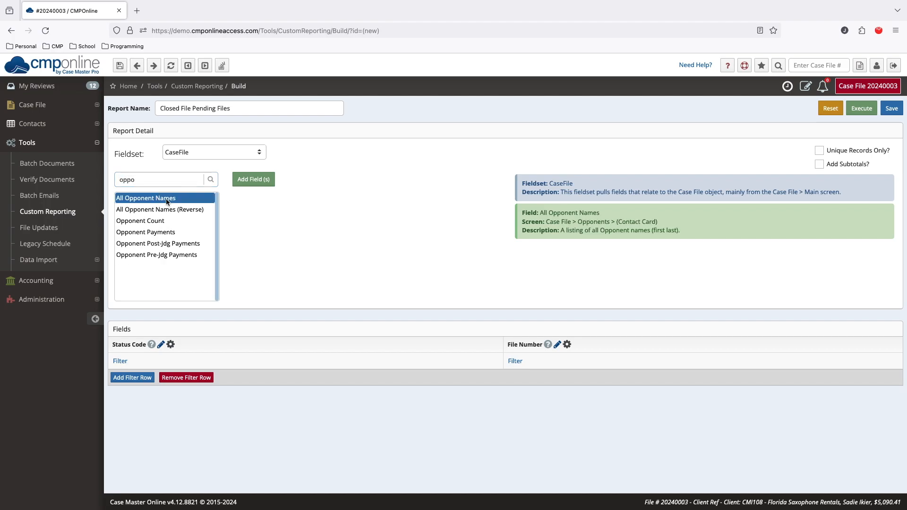
Filter the report's Status Code field with the In (List) condition and the value CLOP
{"action": "left_click", "coordinate": [120, 360]}
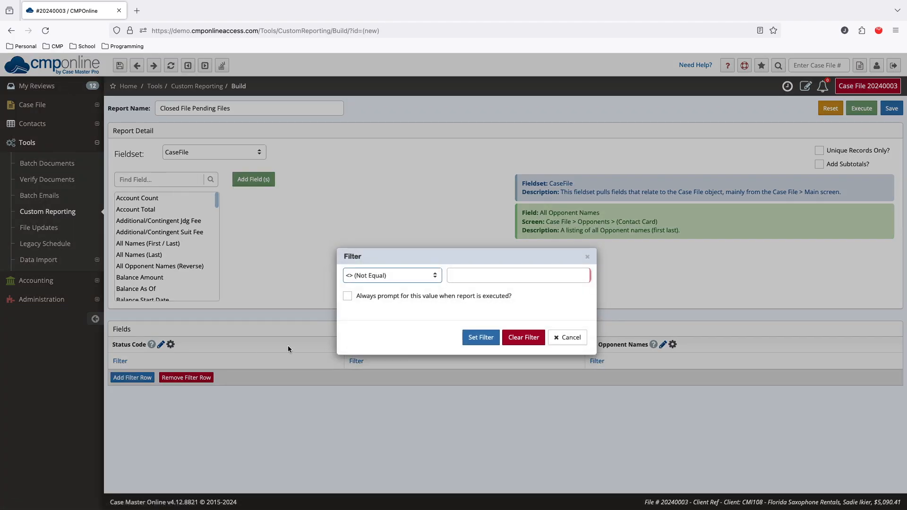
{"action": "left_click", "coordinate": [427, 276]}
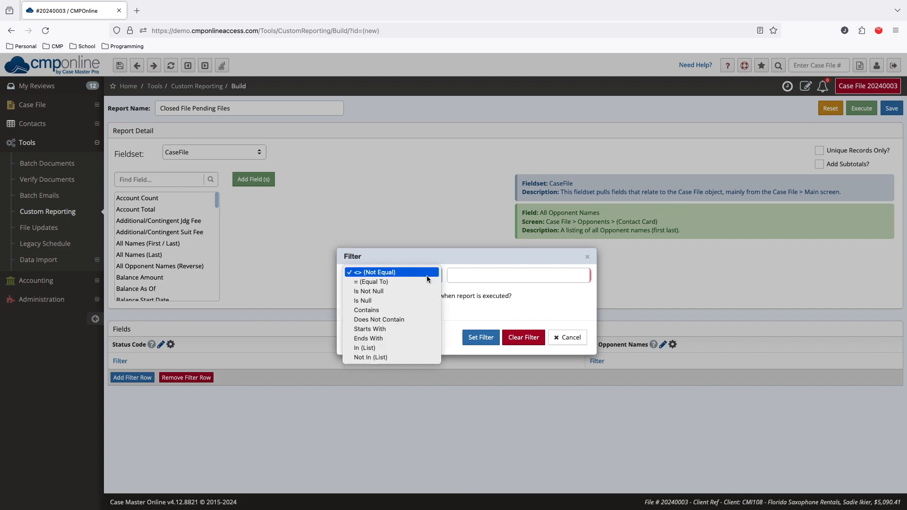
{"action": "left_click", "coordinate": [416, 348]}
{"action": "left_click", "coordinate": [437, 273]}
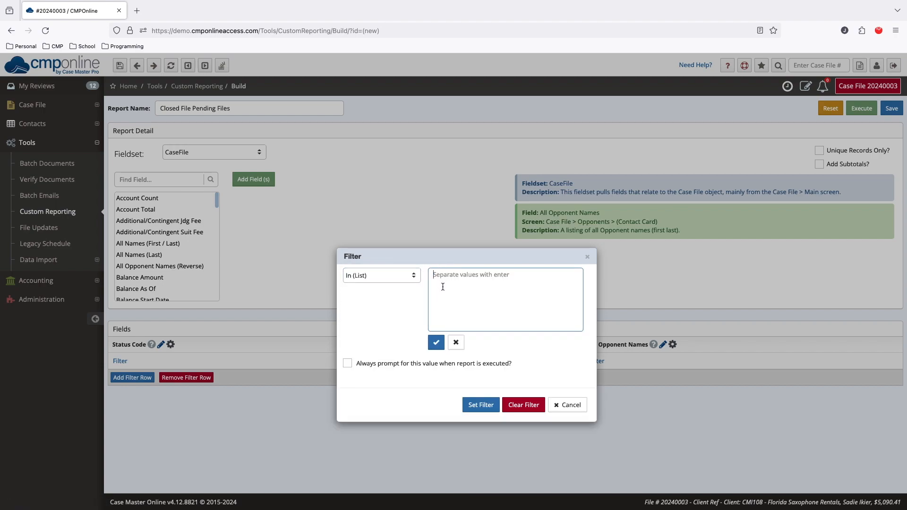
{"action": "type", "text": "CLOP"}
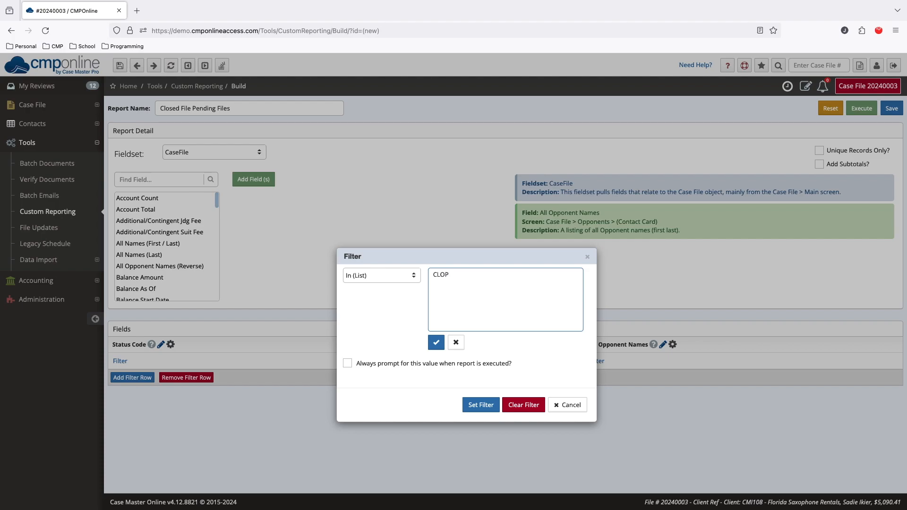
{"action": "left_click", "coordinate": [436, 342]}
{"action": "left_click", "coordinate": [477, 341]}
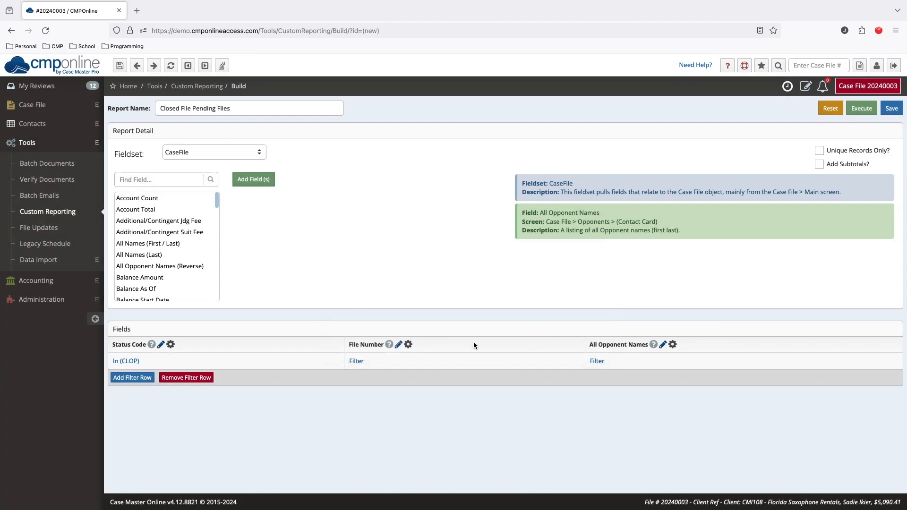
Execute the report, open the last case file in its results, and highlight that file's status
{"action": "left_click", "coordinate": [867, 108]}
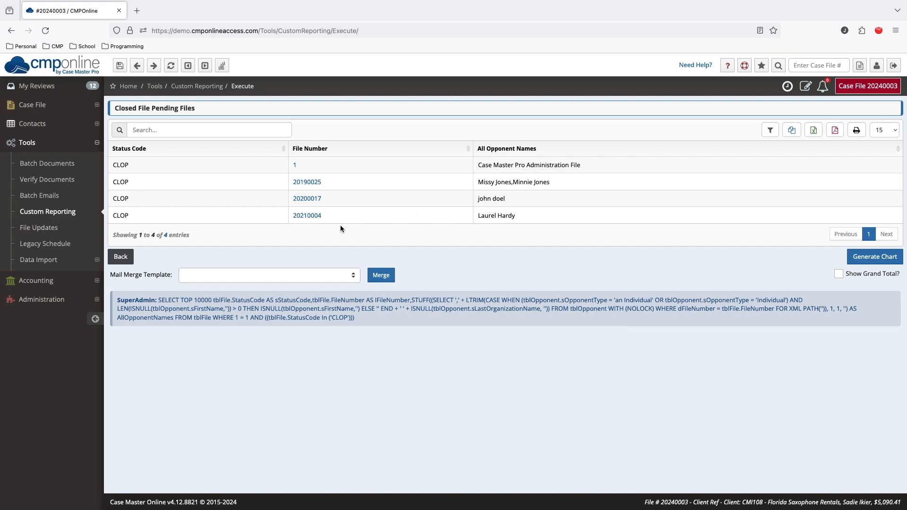
{"action": "left_click", "coordinate": [311, 216]}
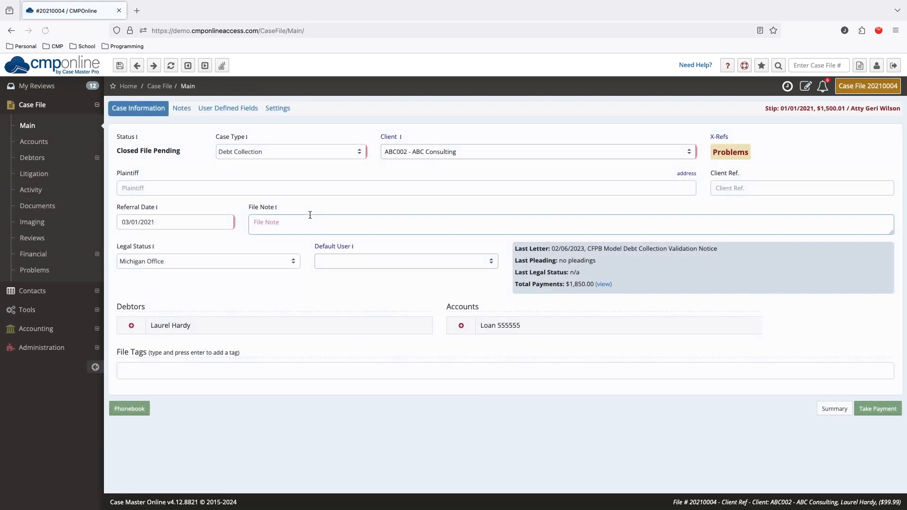
{"action": "left_click_drag", "start_coordinate": [181, 152], "coordinate": [112, 149]}
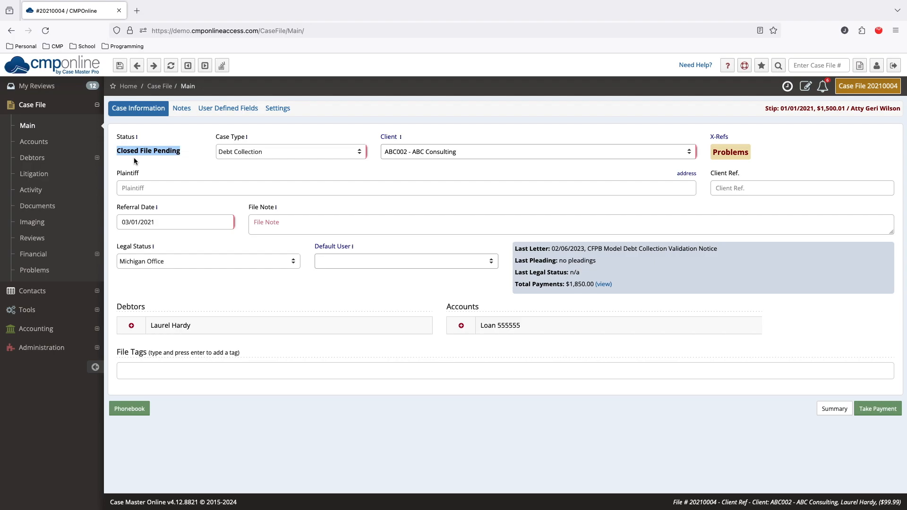
{"action": "left_click", "coordinate": [134, 159]}
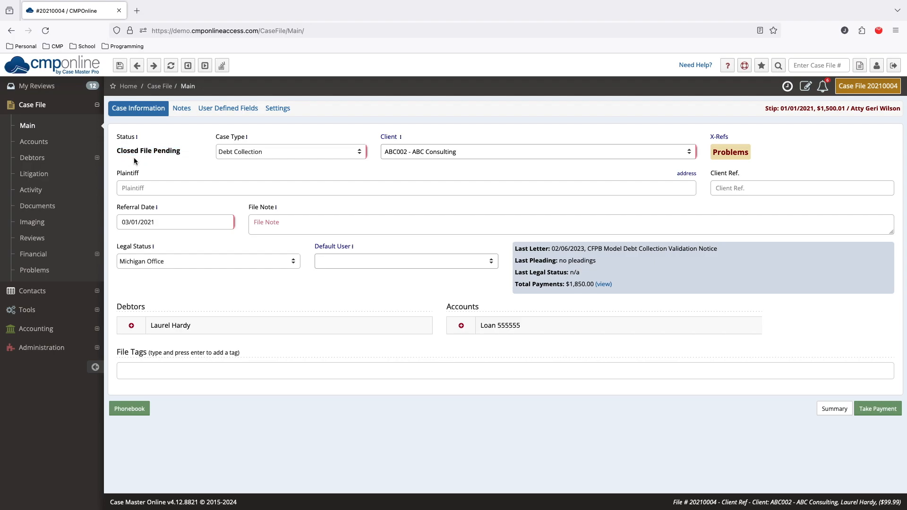